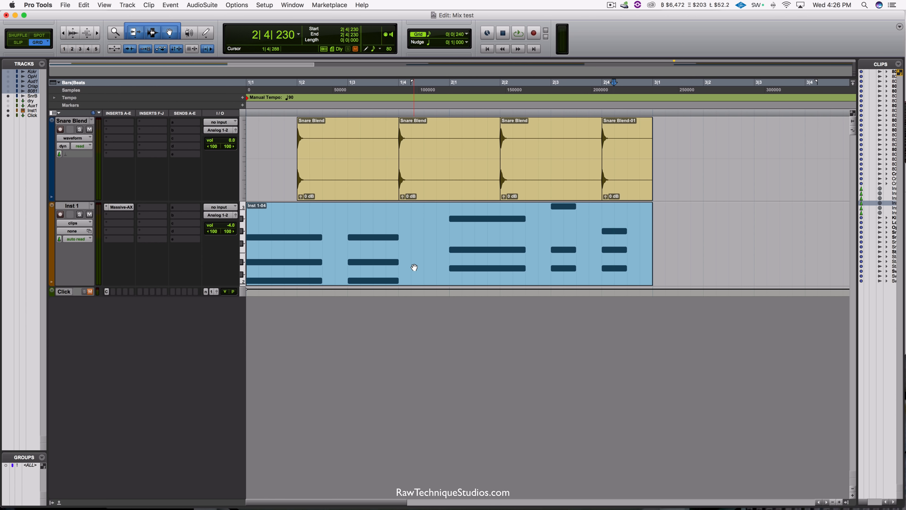
Step: Solo the Inst 1 track and play its clip from the start of the session
click(414, 267)
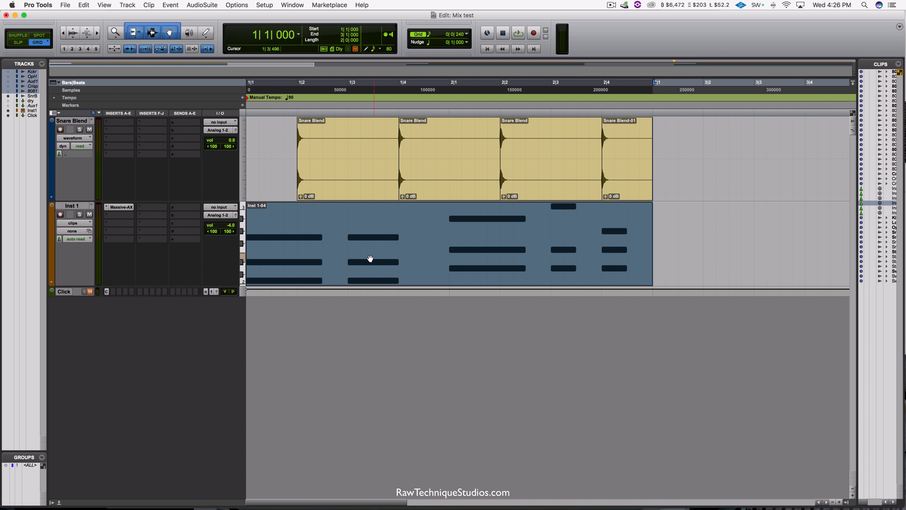
click(79, 215)
key(space)
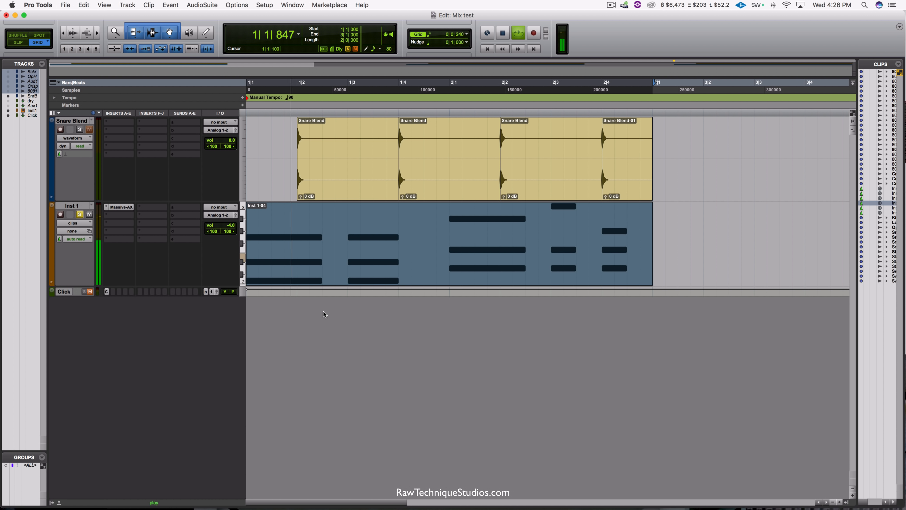
key(space)
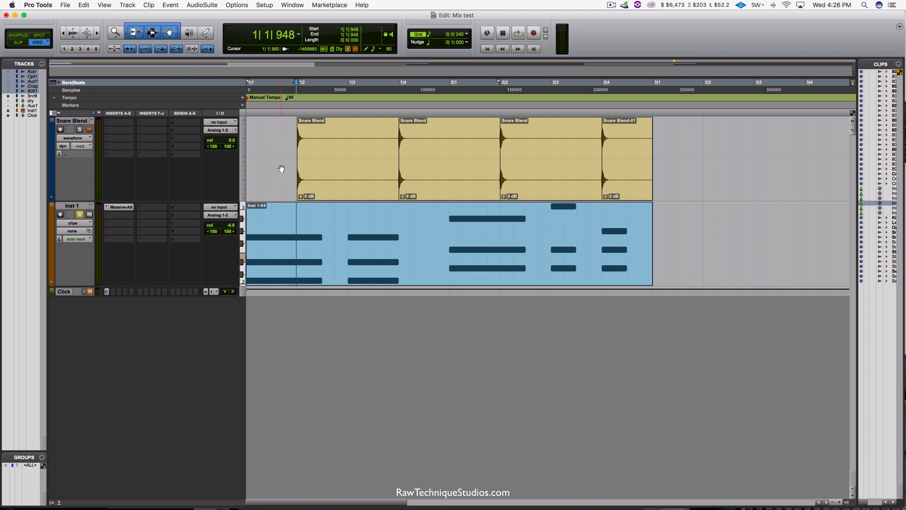
Step: Solo the Snare Blend track as well and play both tracks together from the session start
click(80, 130)
key(Return)
key(space)
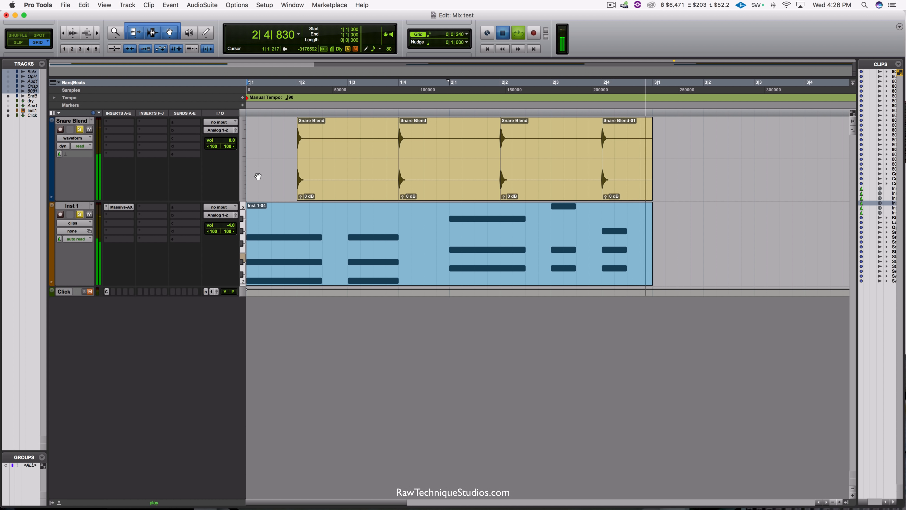
key(space)
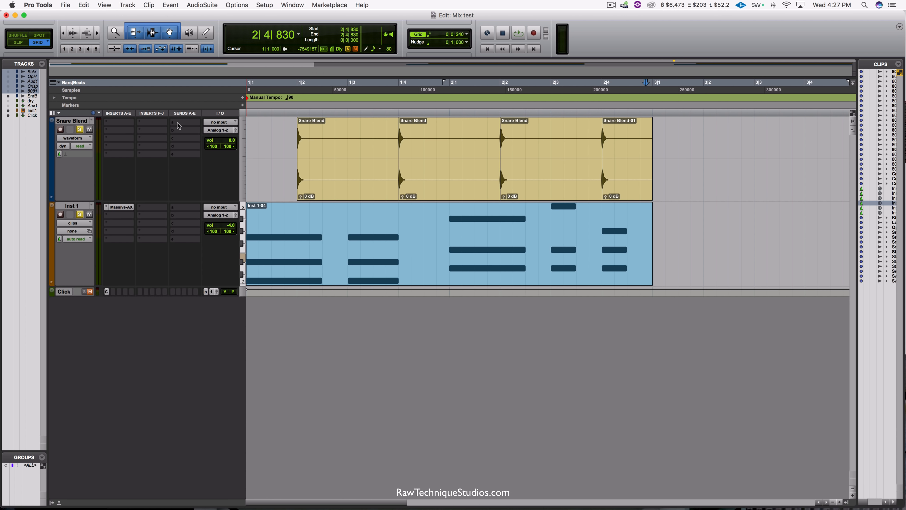
Step: Add a Bus 1-2 (Stereo) send to the Snare Blend track and set the send to pre-fader
click(184, 122)
mouse_move(205, 147)
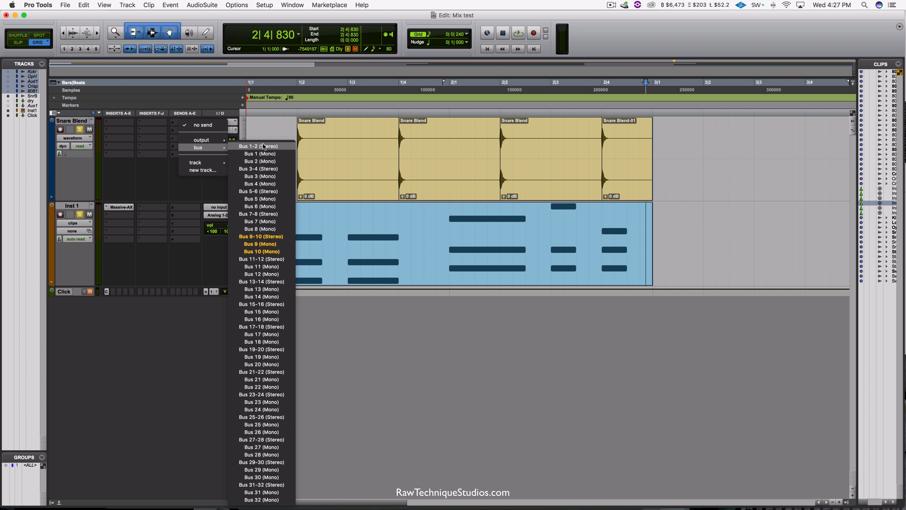
click(258, 147)
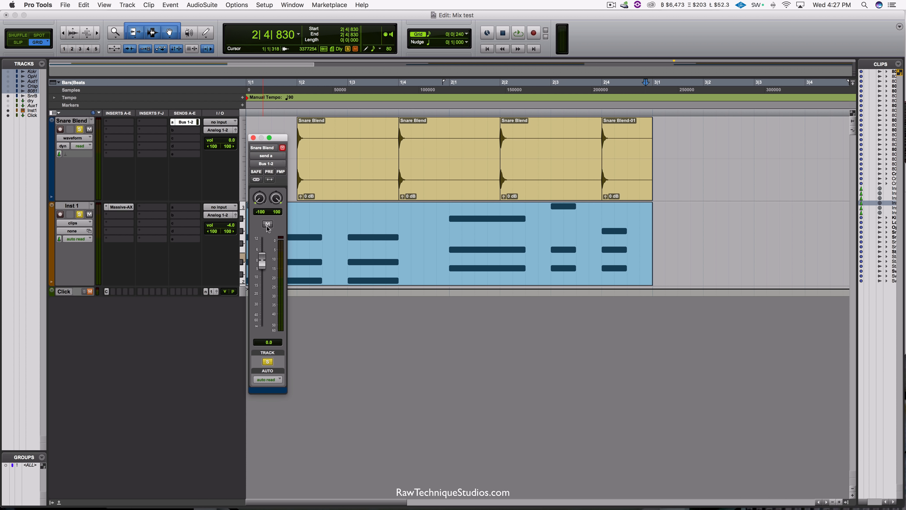
click(269, 173)
click(253, 137)
Step: Create one new stereo Aux Input track directly below the Snare Blend track
click(68, 121)
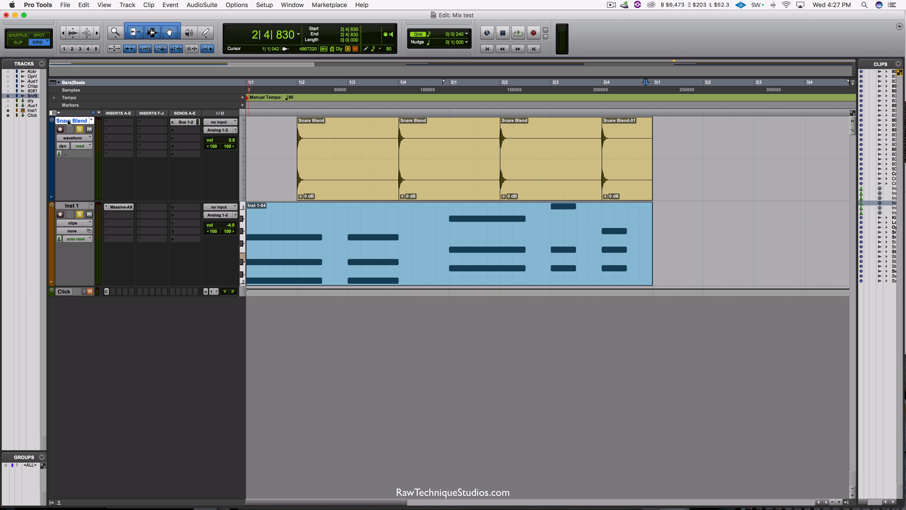
click(127, 5)
click(133, 16)
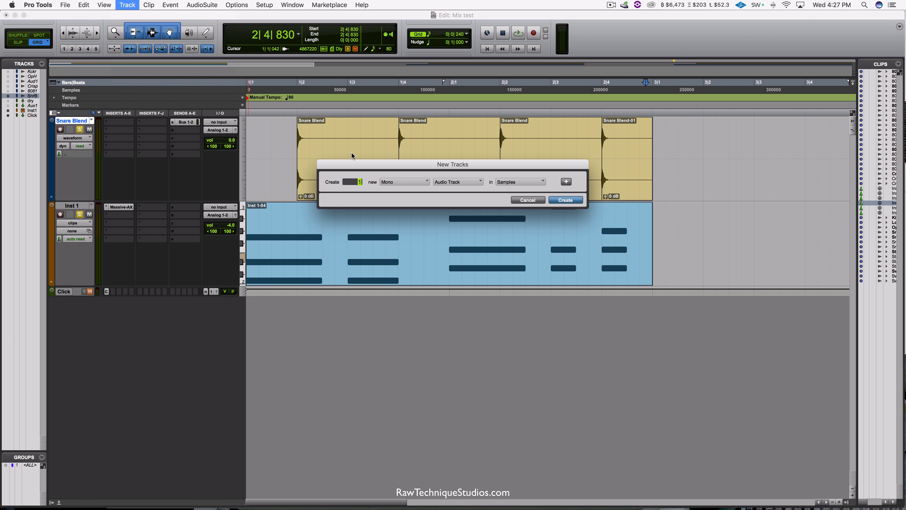
click(398, 184)
click(404, 192)
click(480, 176)
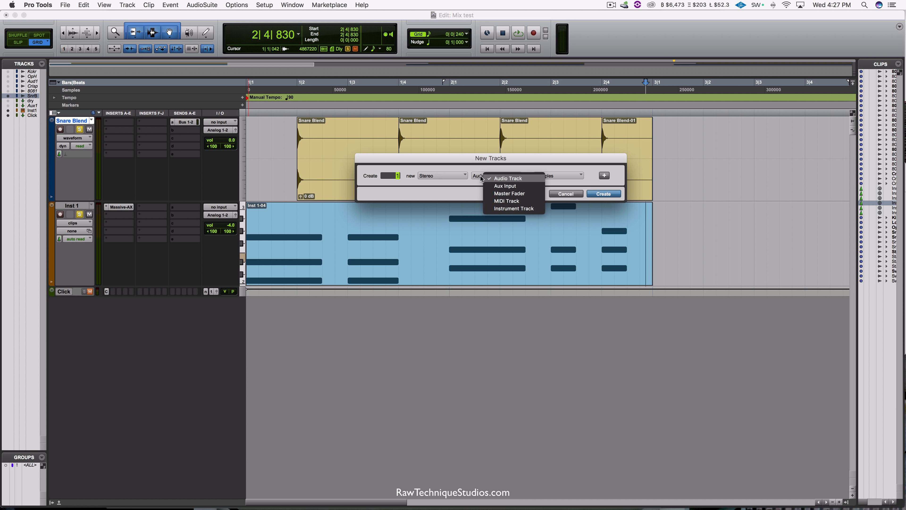
click(490, 185)
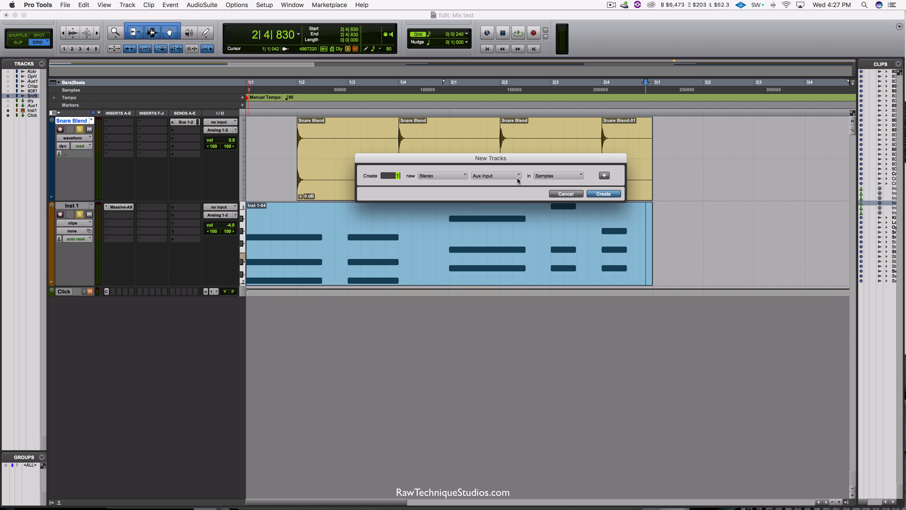
click(604, 194)
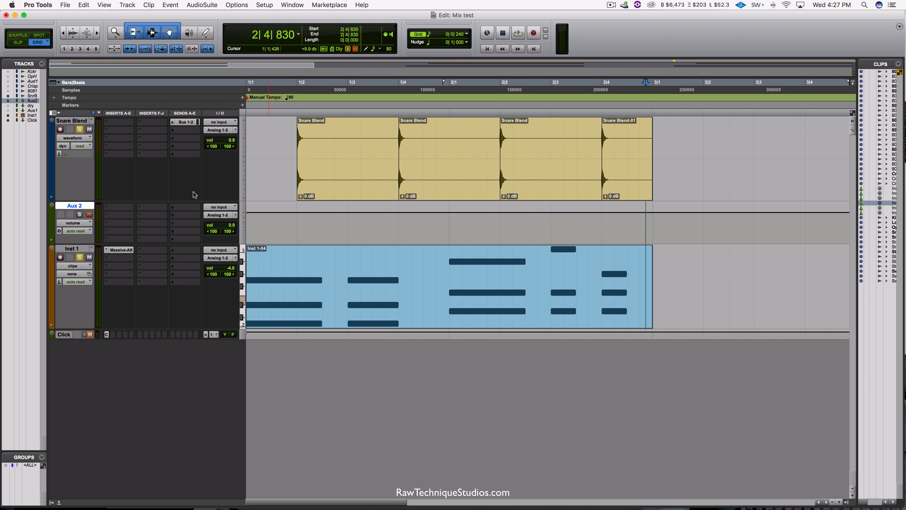
Step: Solo-safe the Aux 2 track and set its input to Bus 1-2
super+click(80, 214)
click(220, 208)
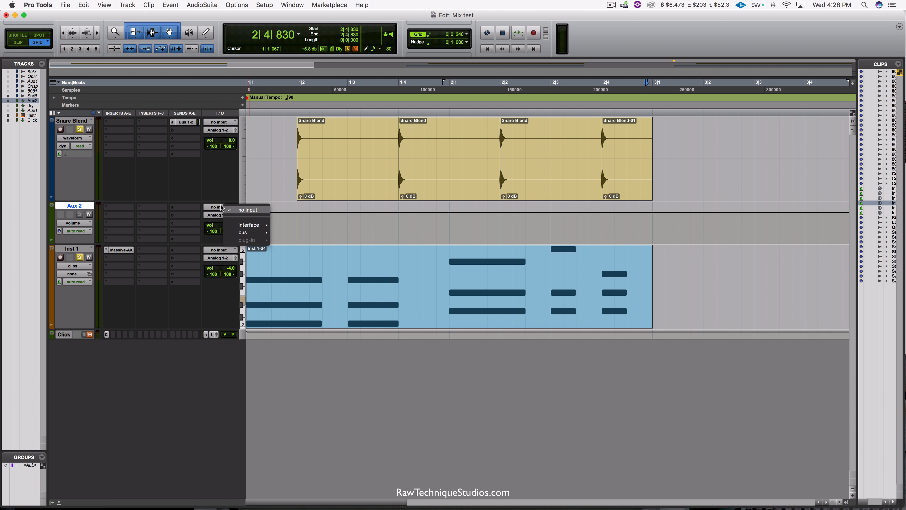
mouse_move(238, 232)
click(285, 236)
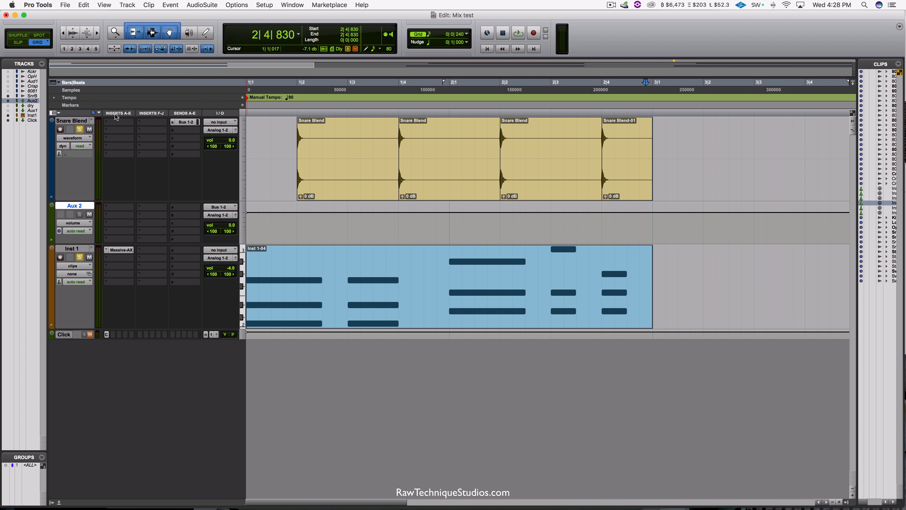
Step: Insert the multichannel D-Verb (stereo) reverb on Aux 2 and move its window clear of the snare clips
click(108, 208)
mouse_move(125, 227)
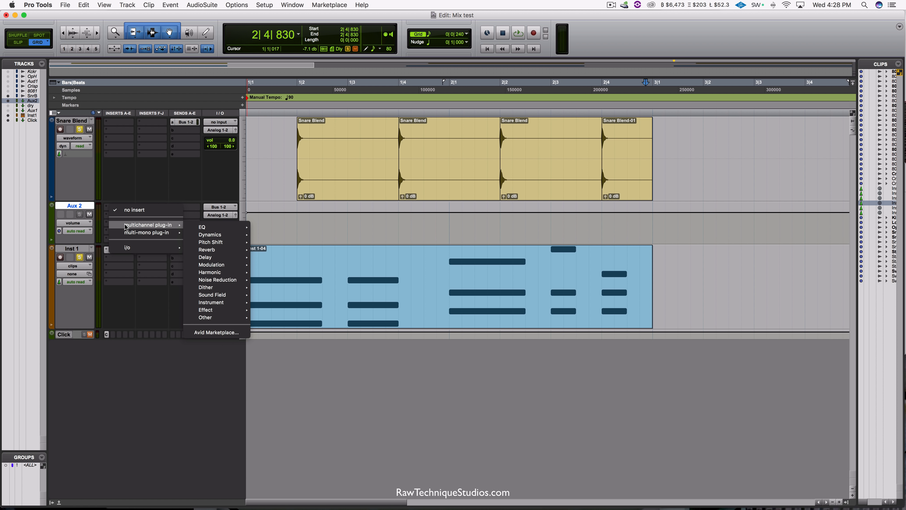
mouse_move(206, 250)
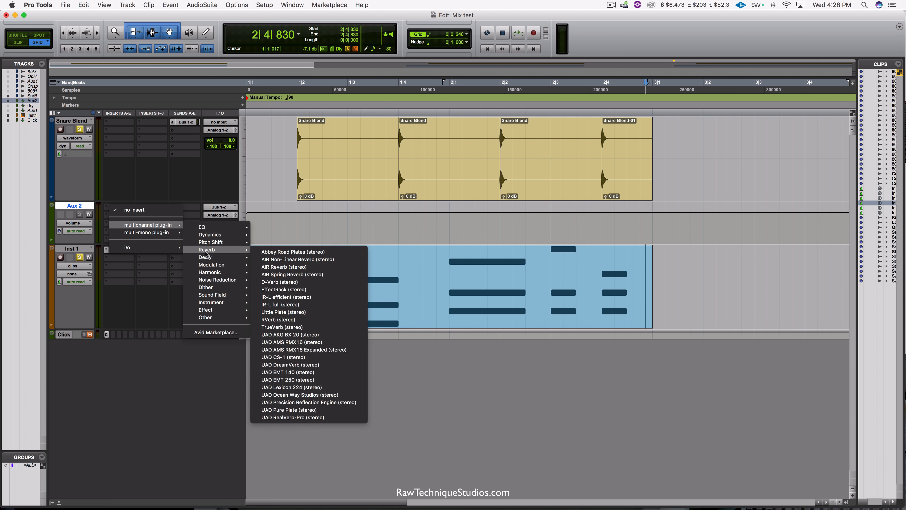
click(279, 282)
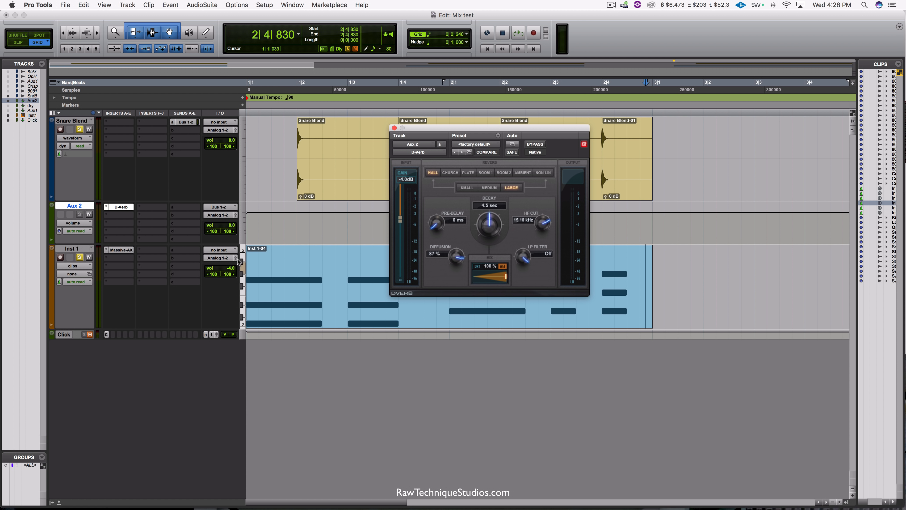
drag(421, 127, 306, 236)
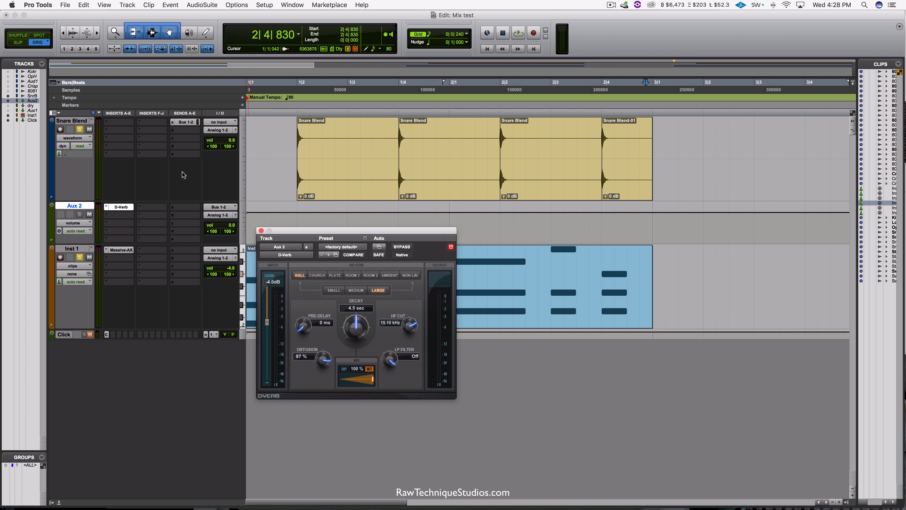
Step: Unsolo the Snare Blend track, open its pre-fader Bus 1-2 send, and play the section to hear the snare's reverb return
click(80, 129)
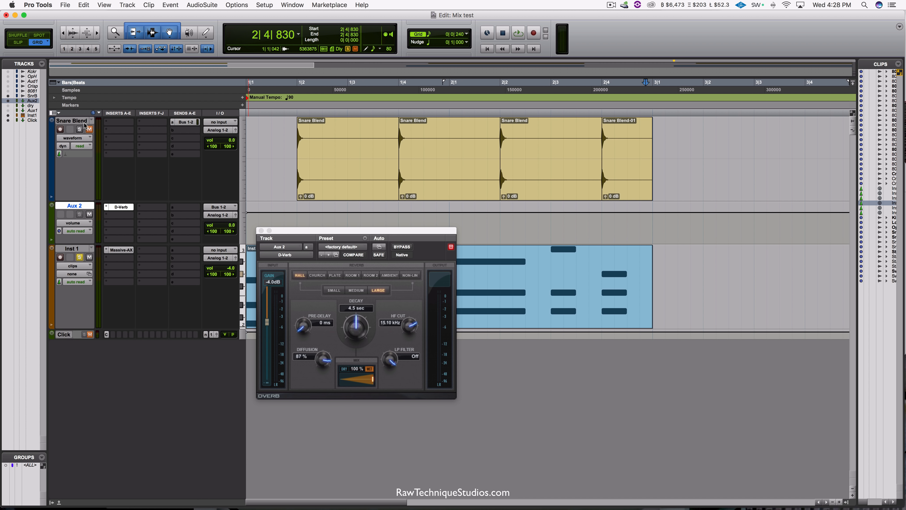
click(285, 140)
click(192, 123)
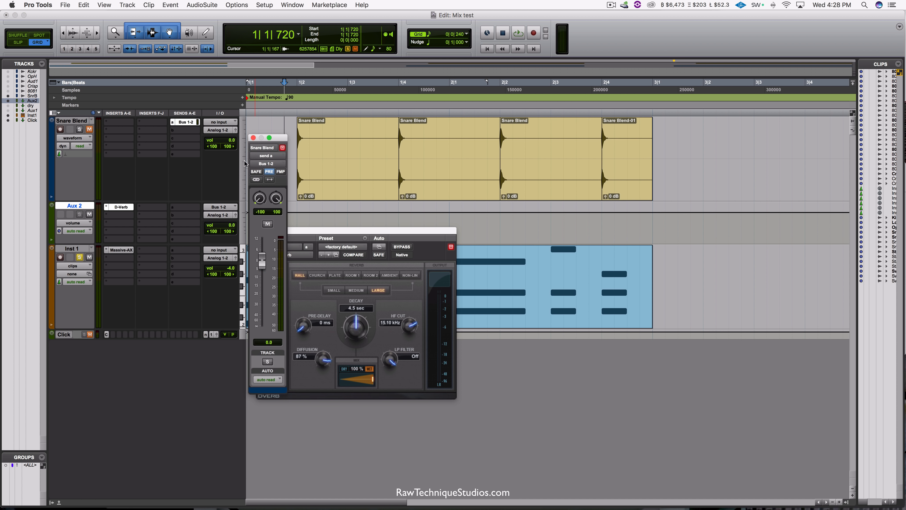
click(269, 171)
key(space)
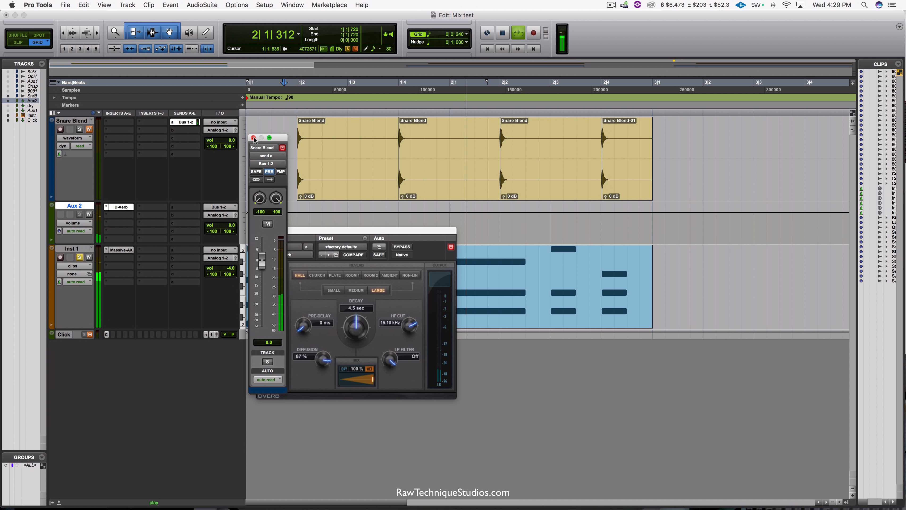
drag(261, 138, 228, 143)
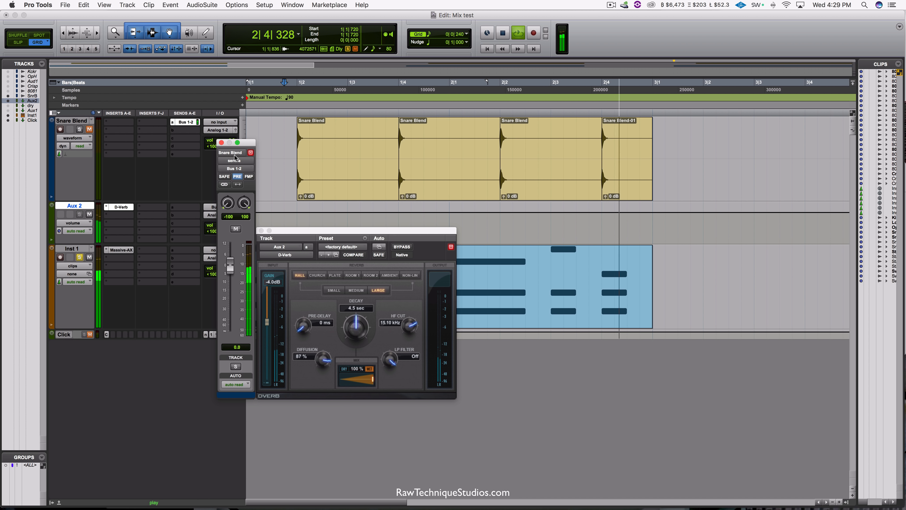
key(space)
Step: Loop bars 1 and 2 while trying D-Verb's Church, Plate, Room 1 and Room 2 algorithms on the snare
drag(652, 125, 250, 228)
drag(328, 231, 341, 189)
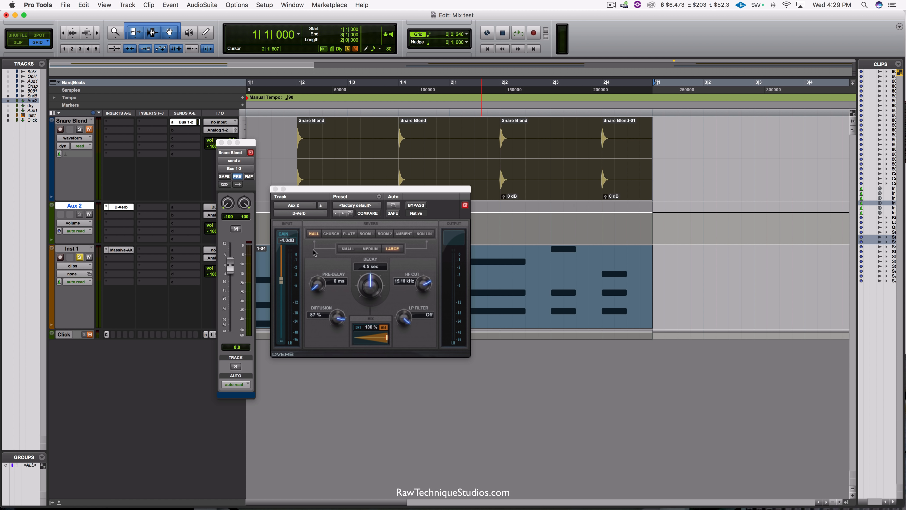
key(space)
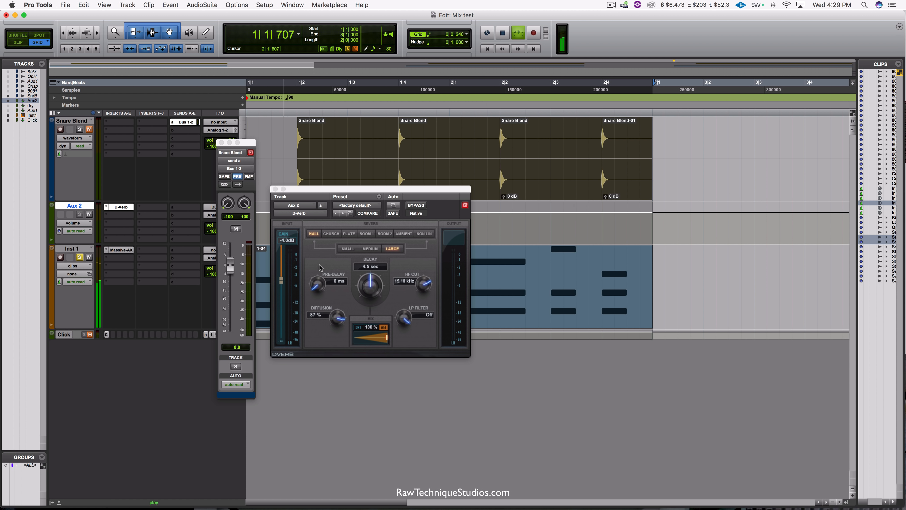
click(332, 235)
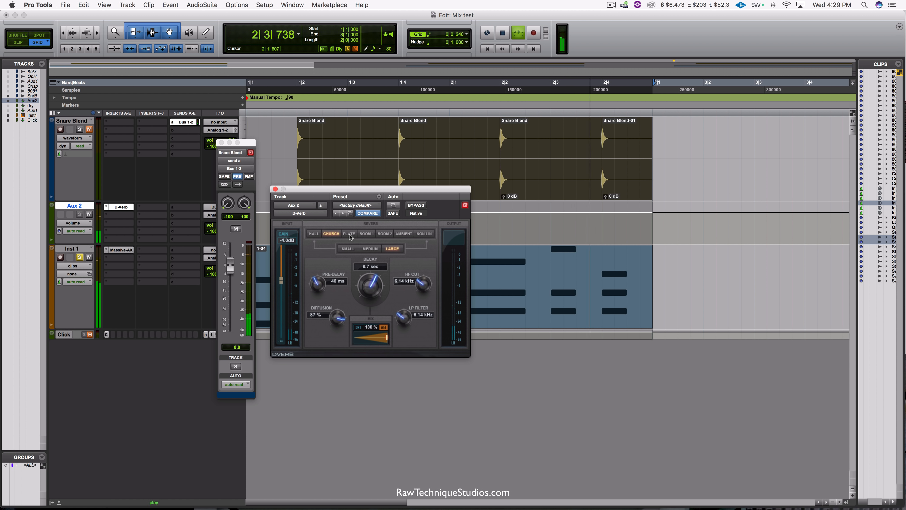
click(350, 235)
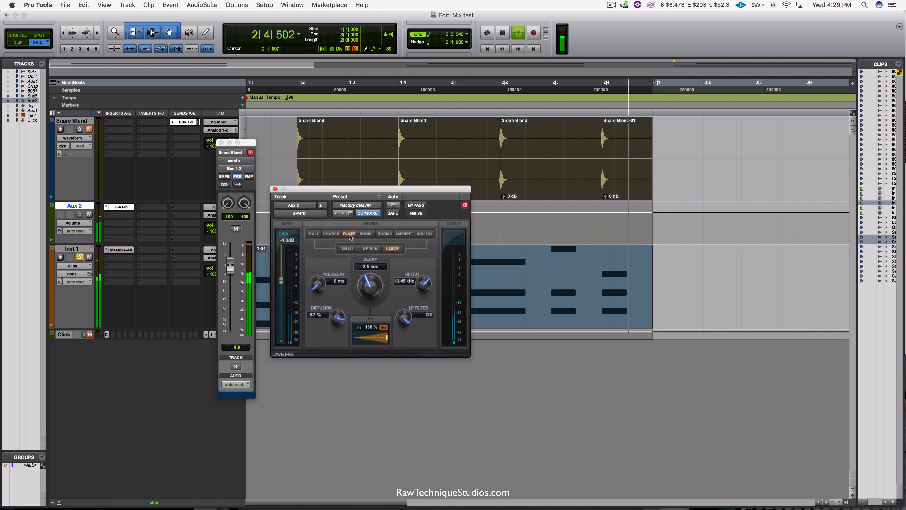
click(366, 234)
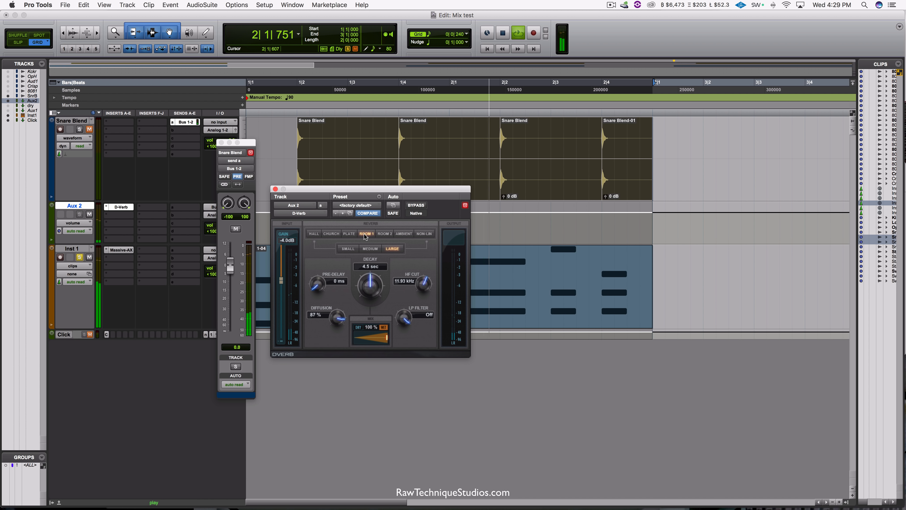
click(391, 234)
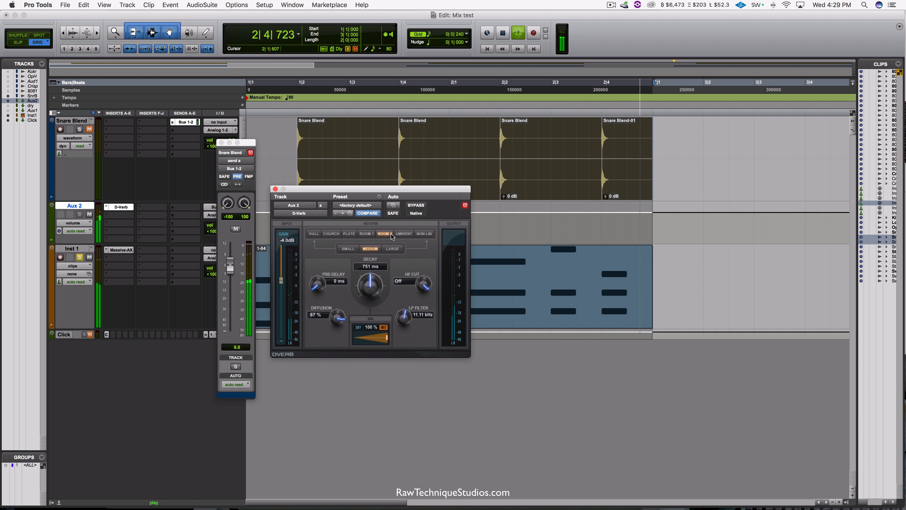
key(space)
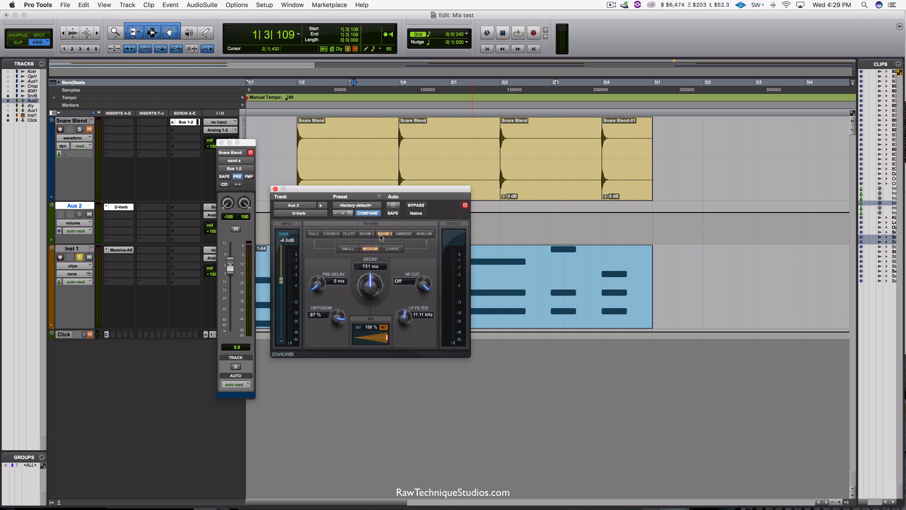
Step: Set D-Verb to the Hall algorithm with Medium size and a 2.0 sec decay while looping the two bars of Snare Blend
click(313, 235)
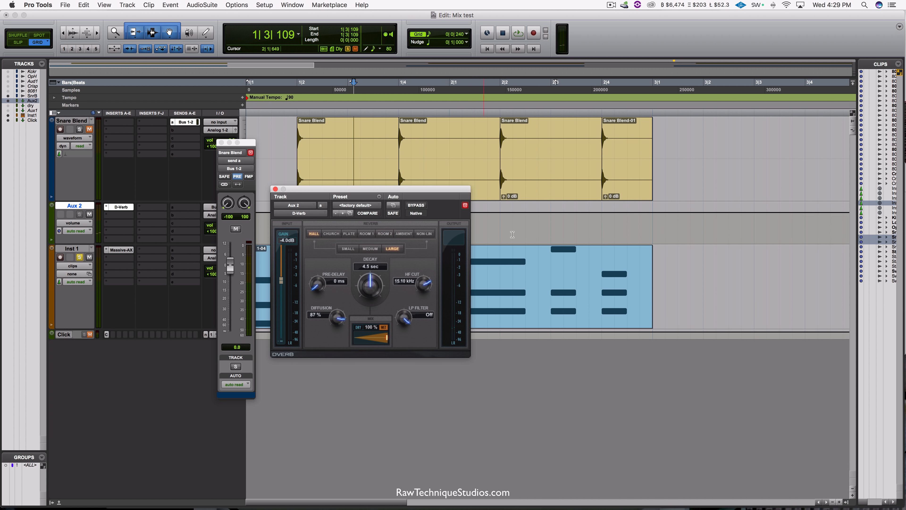
drag(655, 138, 207, 145)
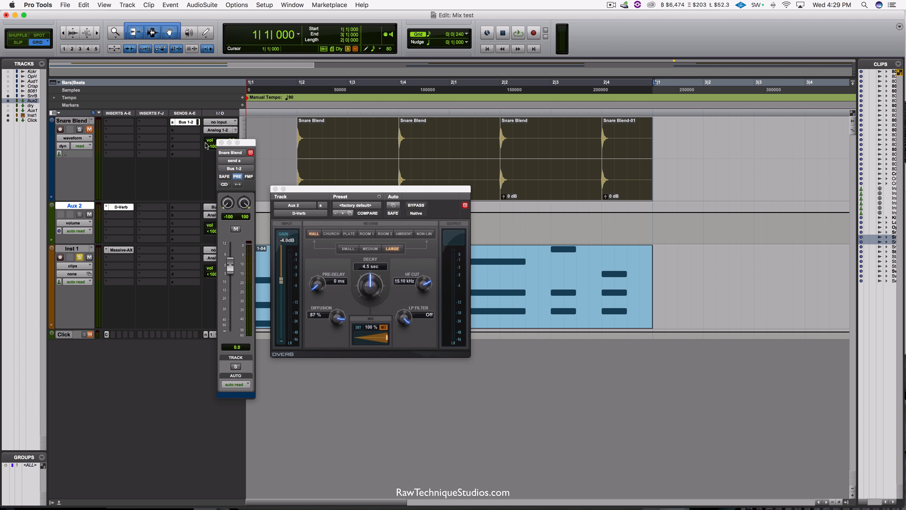
key(space)
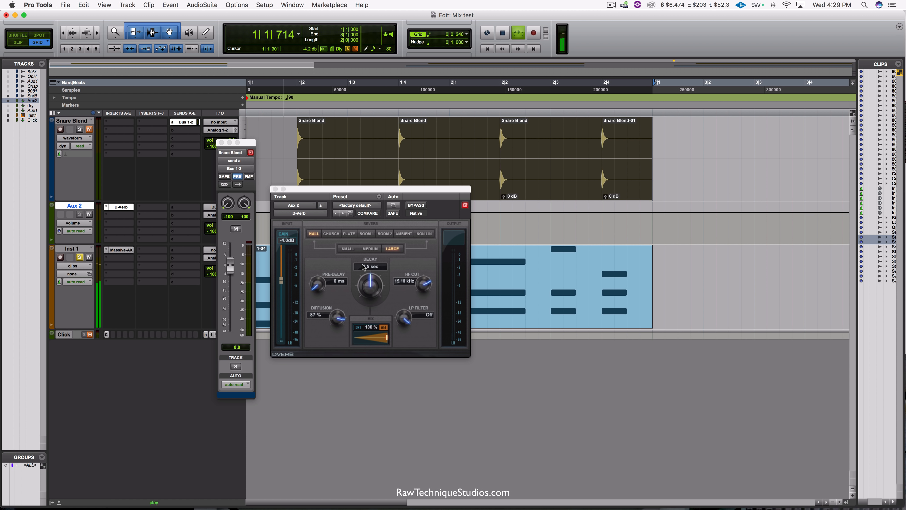
click(369, 249)
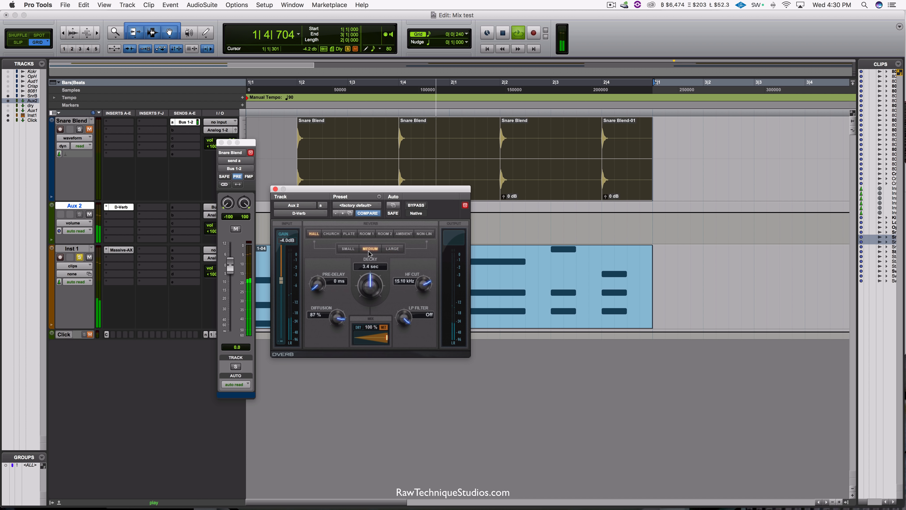
drag(369, 296, 363, 319)
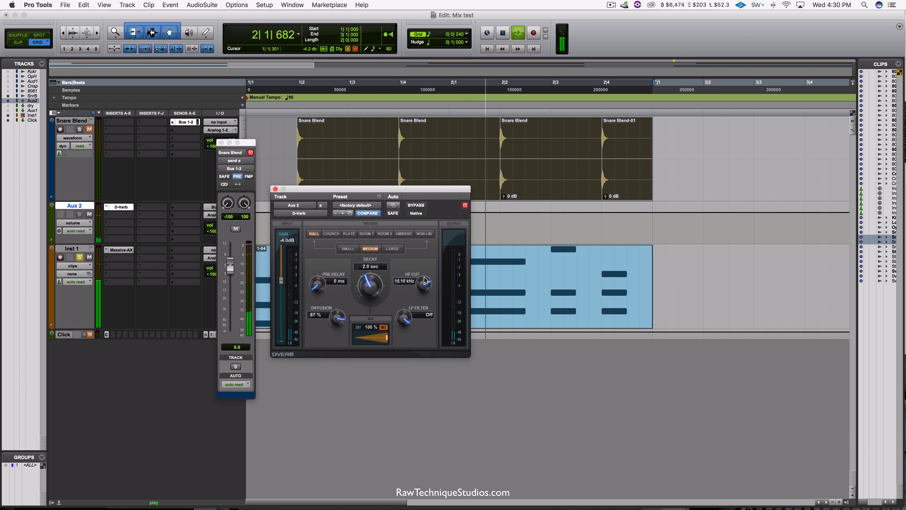
Step: Set D-Verb's diffusion to 100 % and HF cut to 8.47 kHz during loop playback, and stop playback
drag(339, 320, 329, 289)
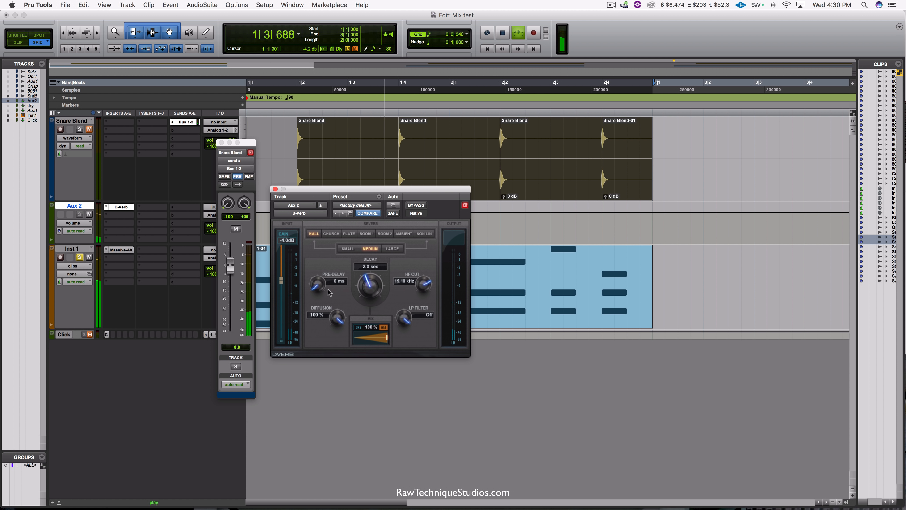
mouse_move(414, 289)
mouse_down()
mouse_move(432, 297)
mouse_move(425, 304)
mouse_move(422, 294)
mouse_up()
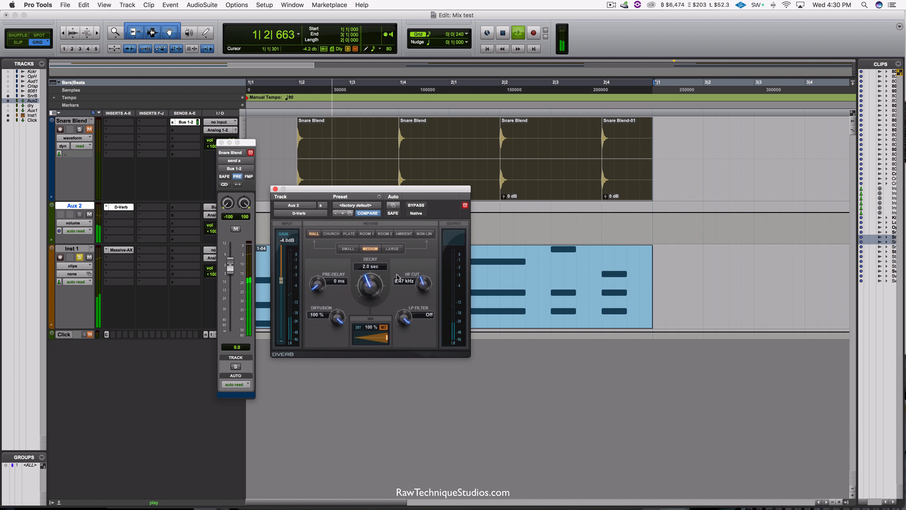
key(space)
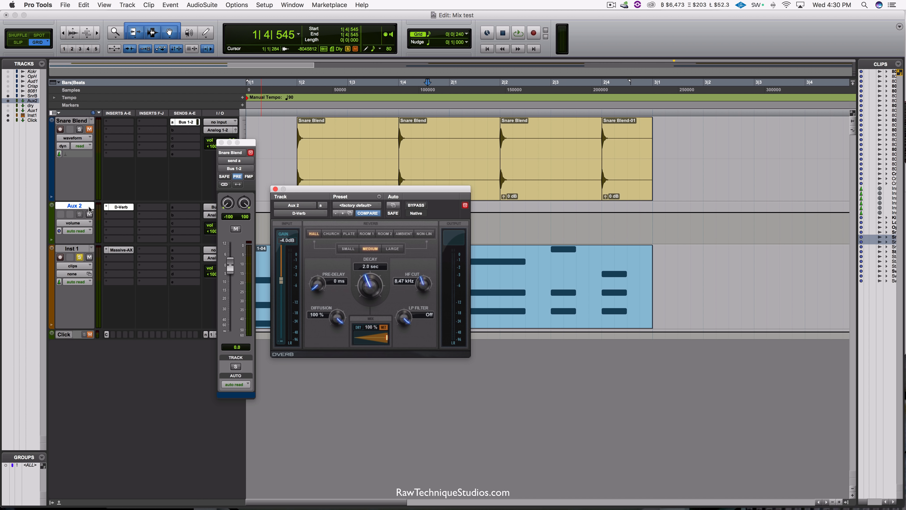
Step: Insert the multichannel REQ 6 (stereo) equalizer below D-Verb on Aux 2
click(109, 218)
mouse_move(147, 233)
mouse_move(214, 234)
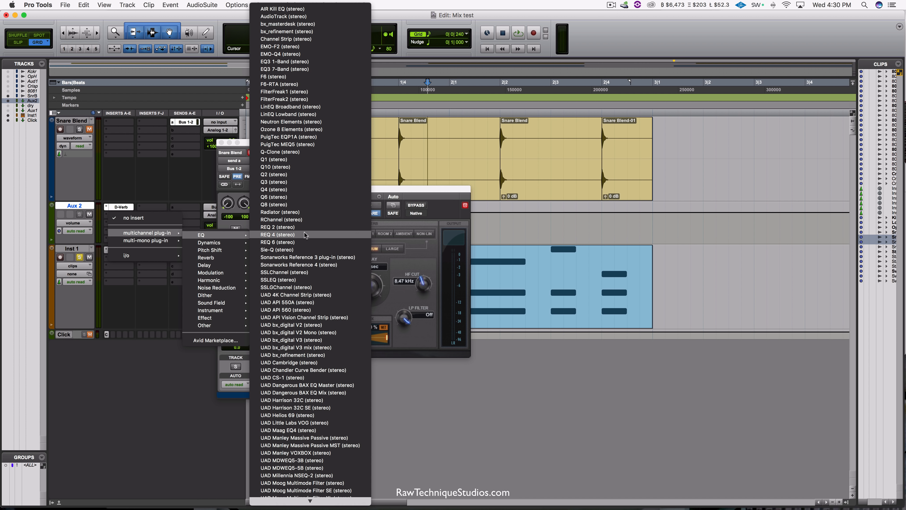
click(309, 242)
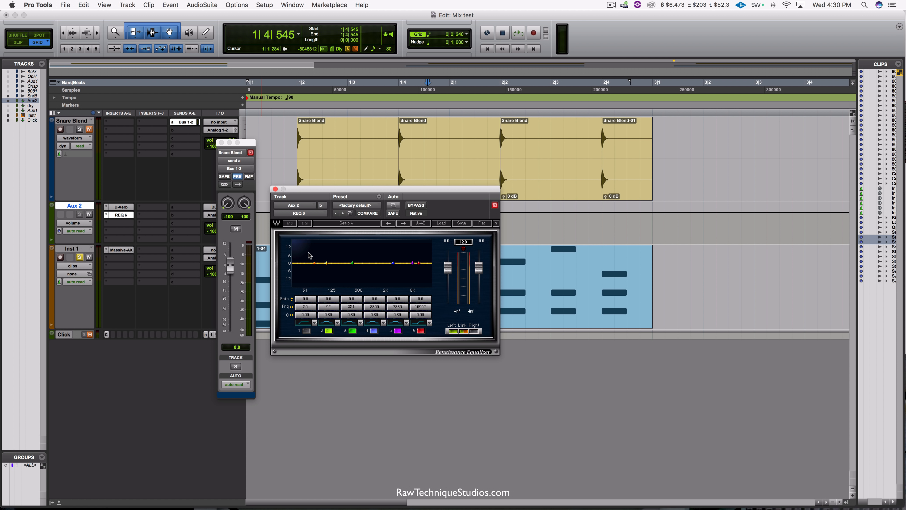
Step: Loop bars 1 and 2 and dip REQ 6's band 4 around 3.3 kHz to soften the reverb return
key(space)
key(space)
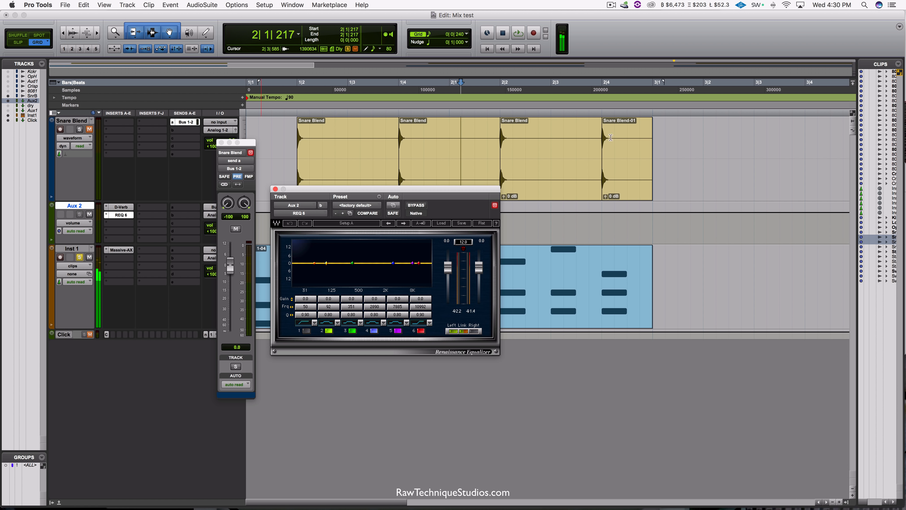
drag(657, 117, 249, 118)
key(space)
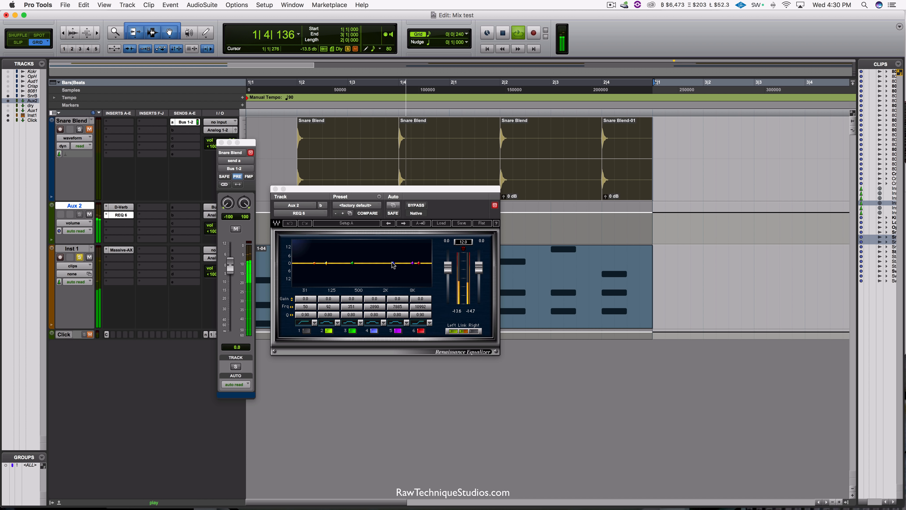
drag(393, 263, 396, 267)
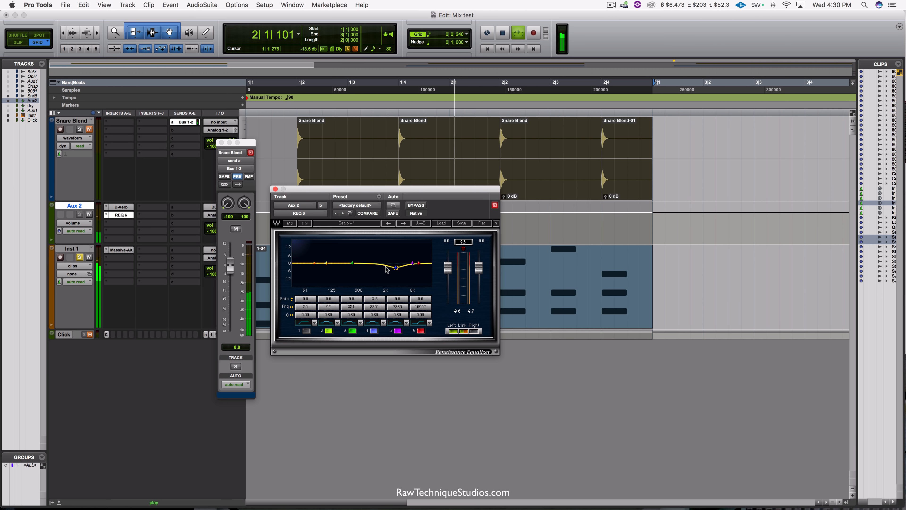
key(space)
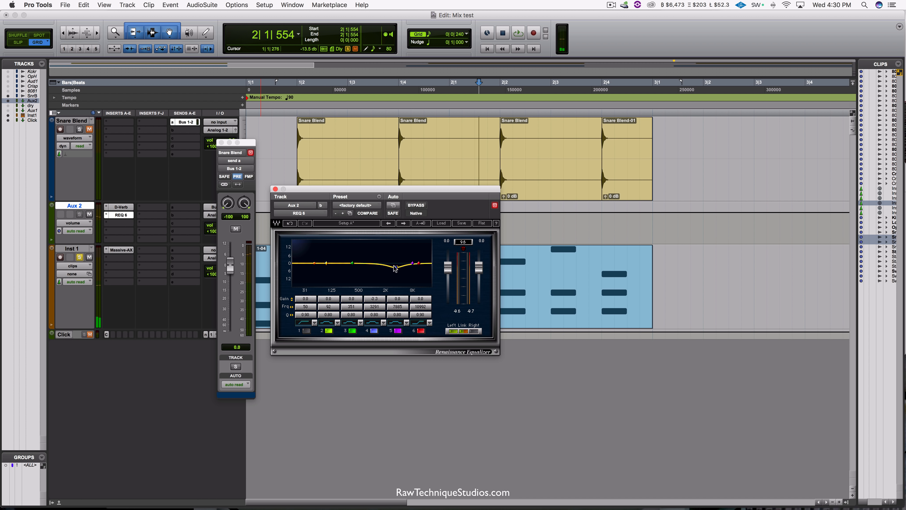
drag(396, 267, 395, 268)
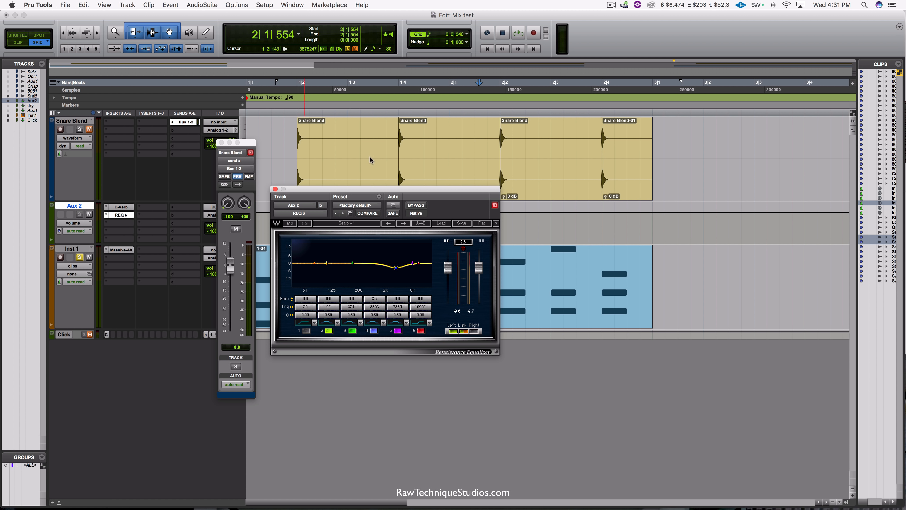
Step: Solo the Snare Blend track and play bars 1 and 2 to hear the dry snare together with its reverb
drag(650, 119, 224, 124)
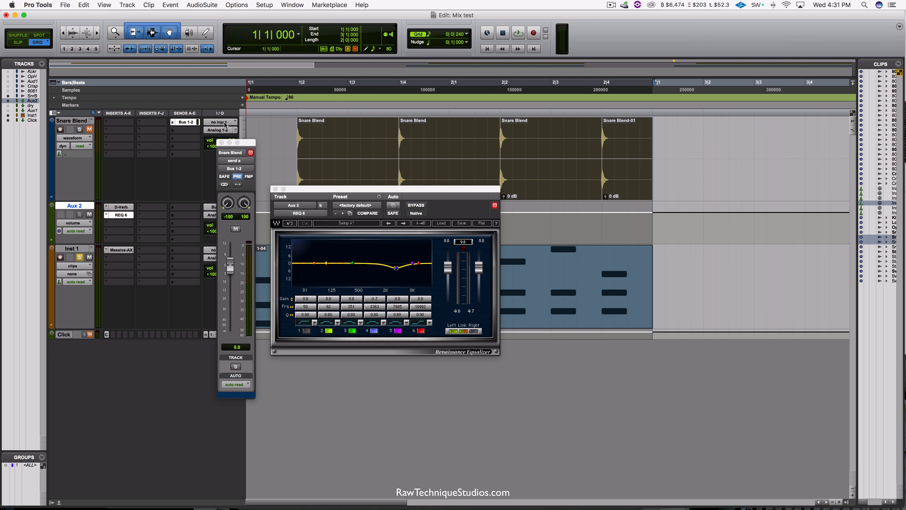
click(80, 130)
key(space)
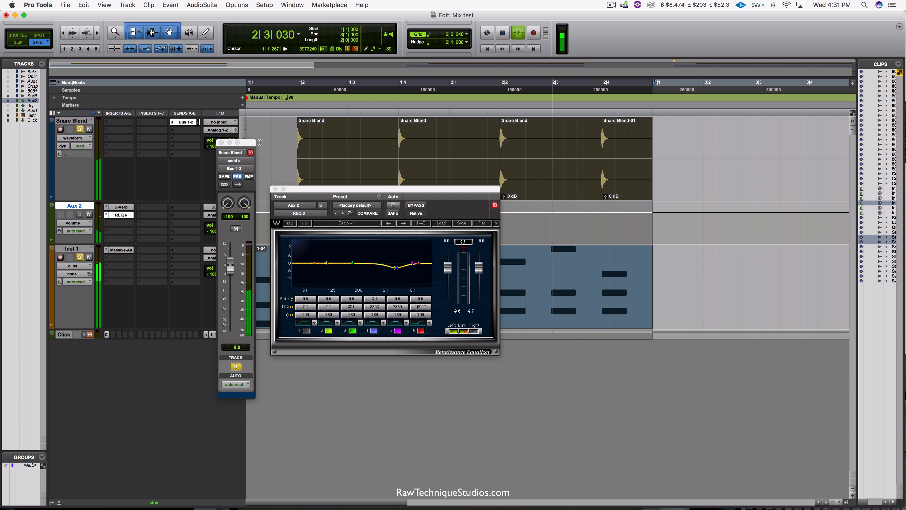
key(space)
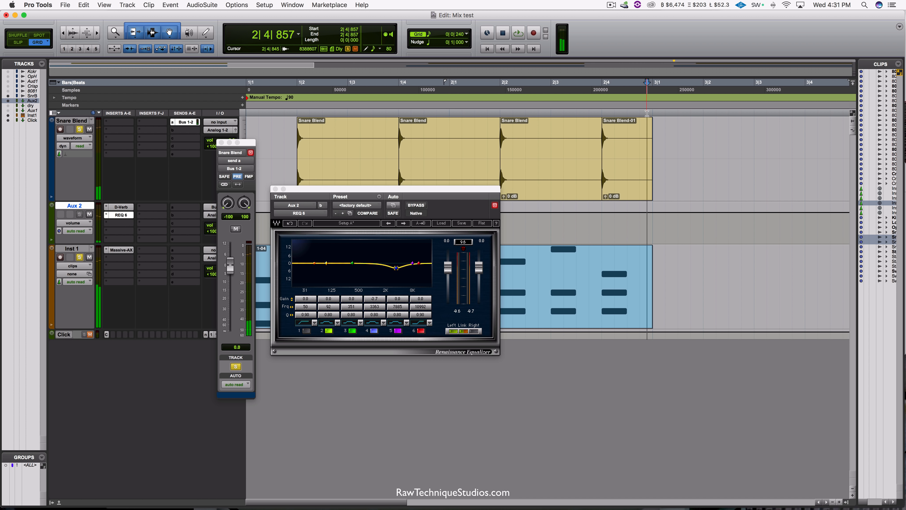
Step: Lower the Snare Blend's Bus 1-2 send level to -12.6 dB while looping the two bars, and close the REQ 6 window
drag(654, 143, 152, 130)
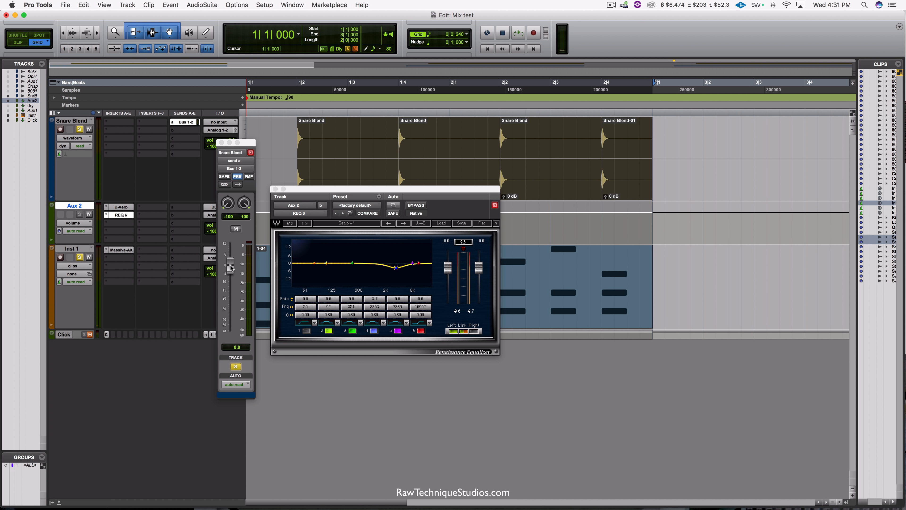
key(space)
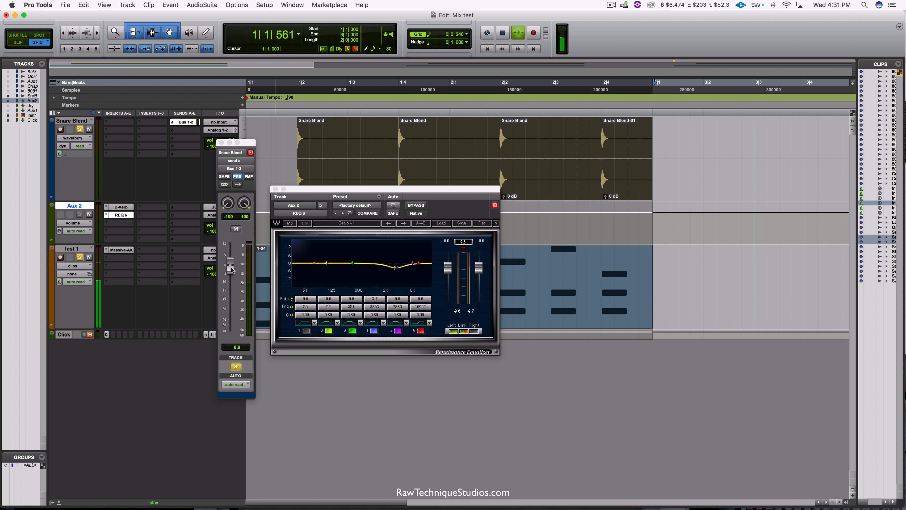
drag(231, 267, 230, 290)
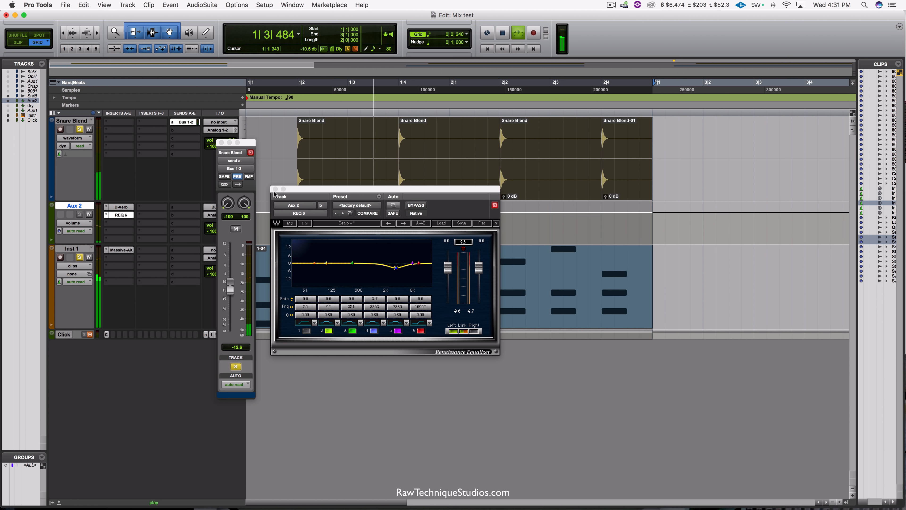
click(275, 189)
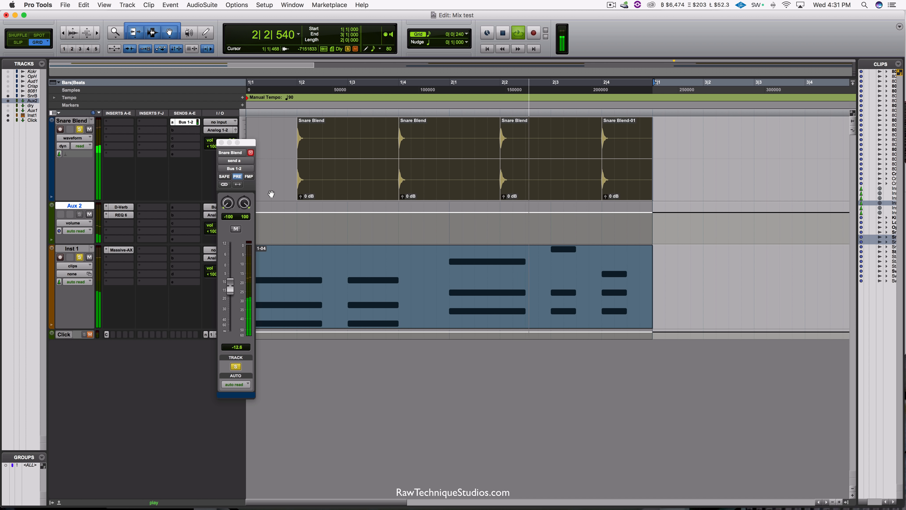
key(space)
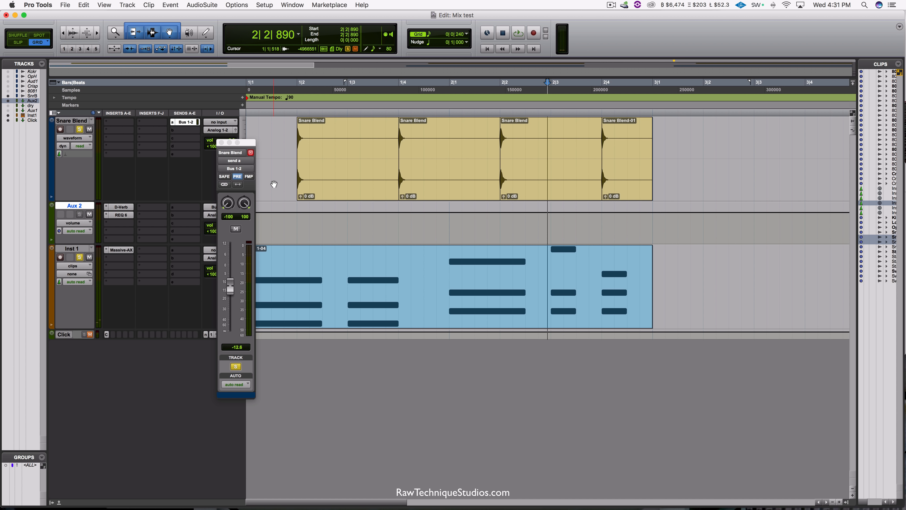
Step: Compare the two-bar loop with the Snare Blend's Bus 1-2 send muted and unmuted, and close the send window
drag(655, 113, 197, 120)
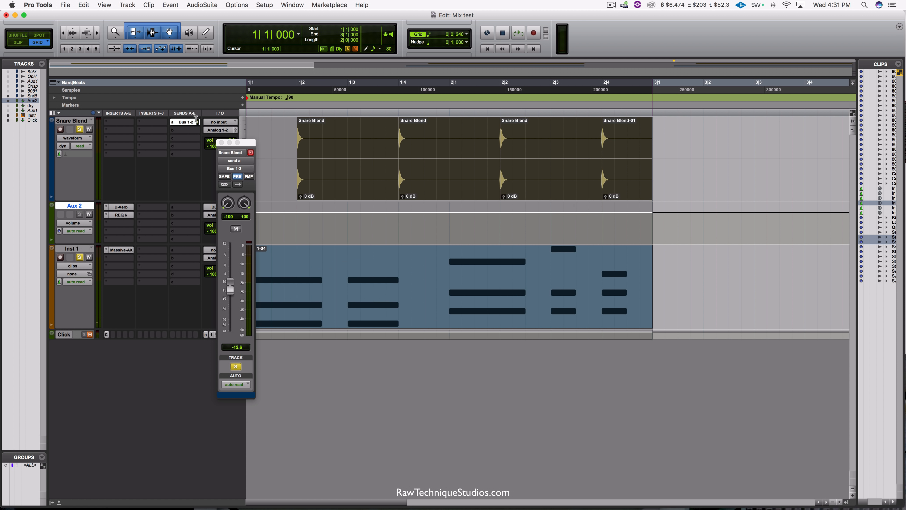
click(235, 230)
key(space)
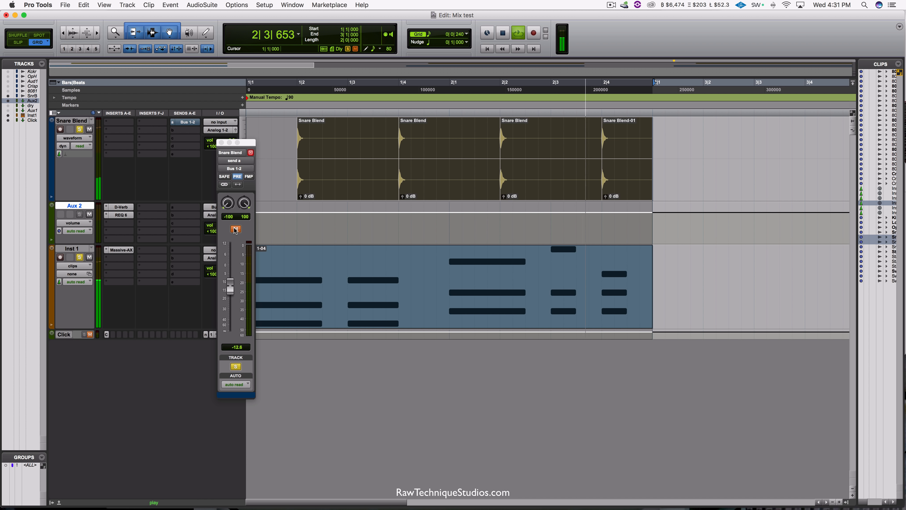
click(235, 229)
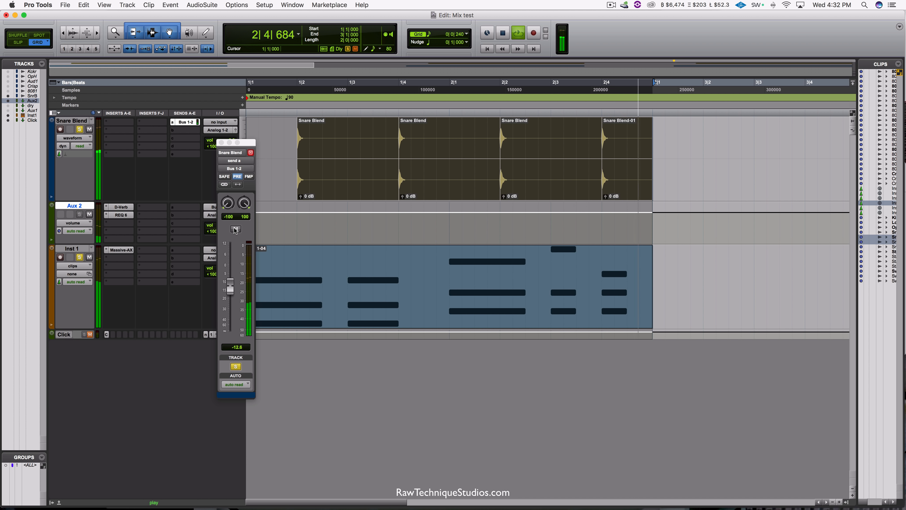
key(space)
click(221, 143)
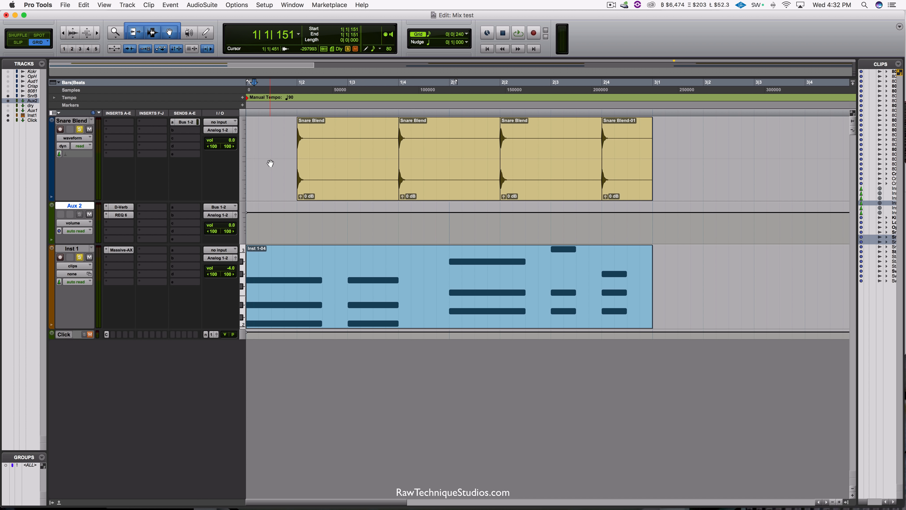
Step: Select the first Snare Blend clip, spanning beats 2 and 3 of bar 1
drag(283, 149, 359, 142)
click(277, 153)
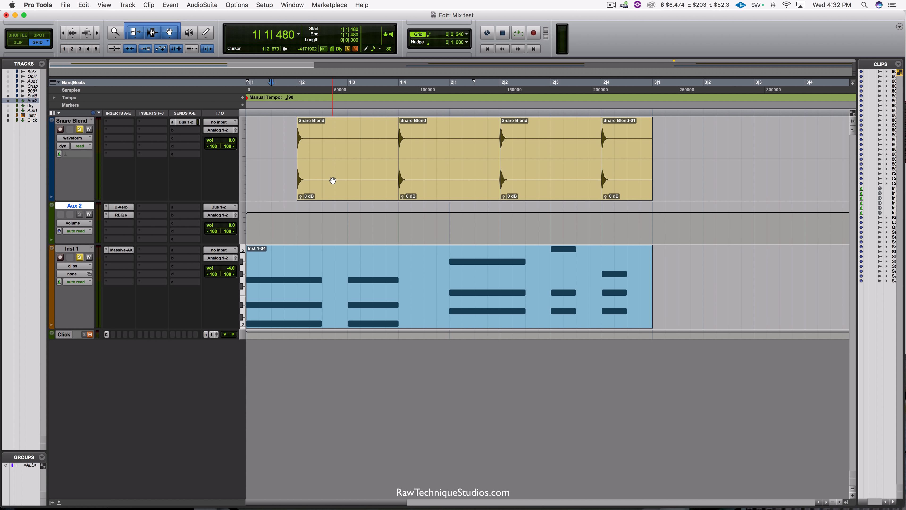
click(320, 180)
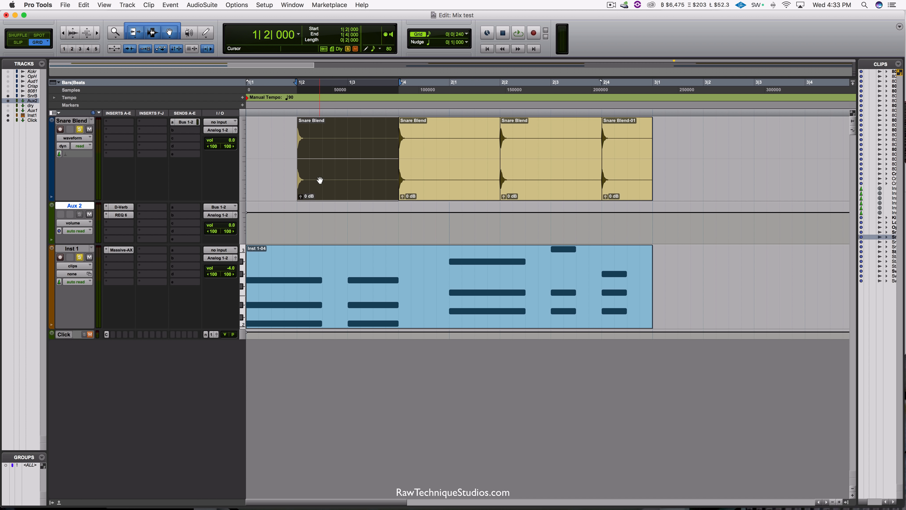